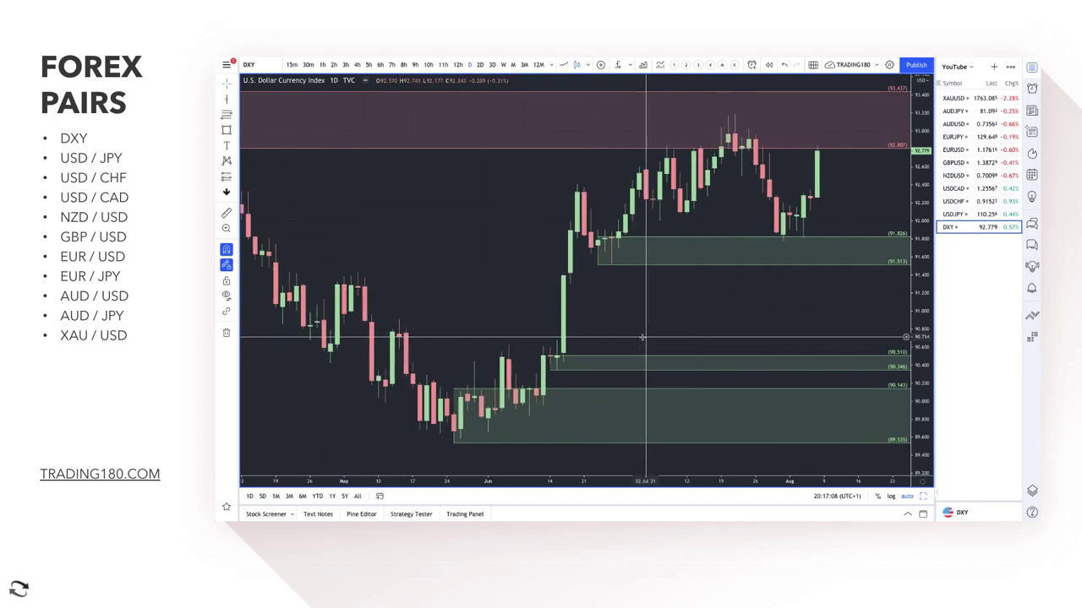
- Brush-circle the recent DXY lows above the green zone, then undo the sketch
scroll(642, 337, up, 3)
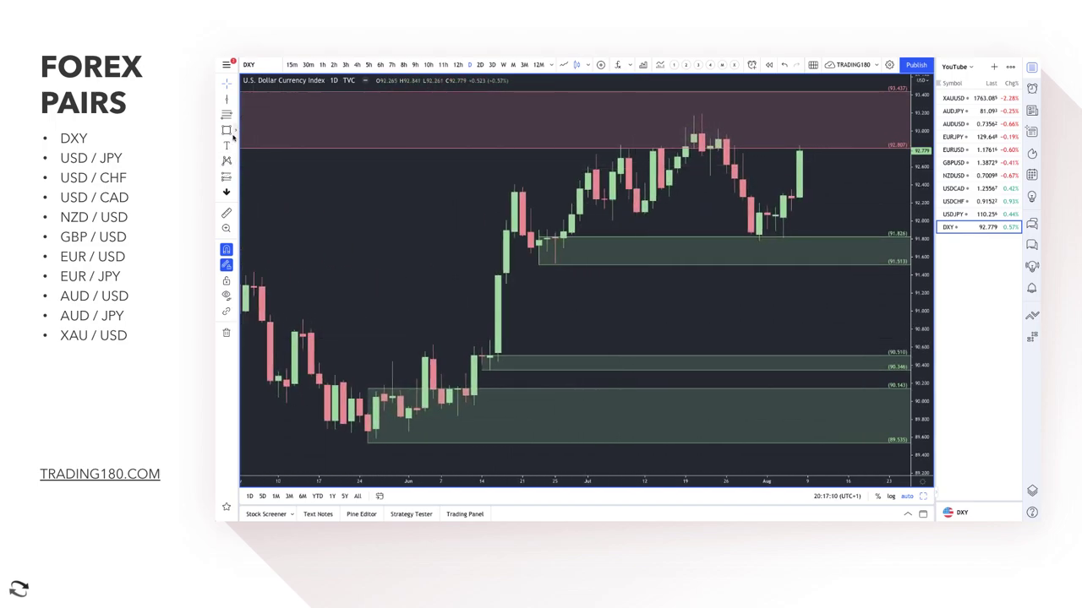
click(234, 133)
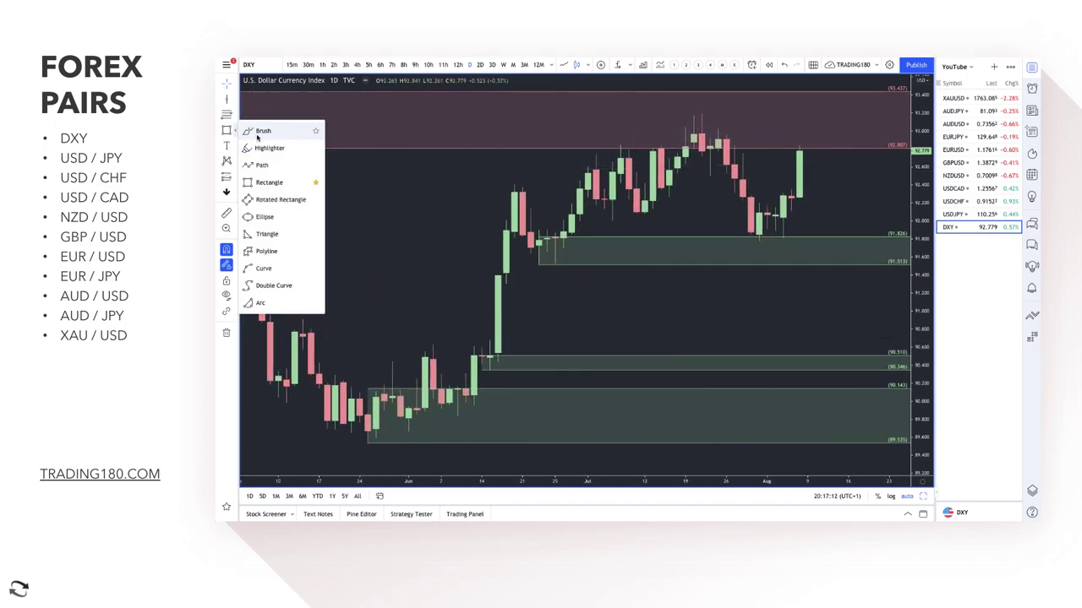
click(246, 137)
mouse_move(759, 229)
mouse_down()
mouse_move(782, 218)
mouse_move(798, 230)
mouse_move(786, 222)
mouse_up()
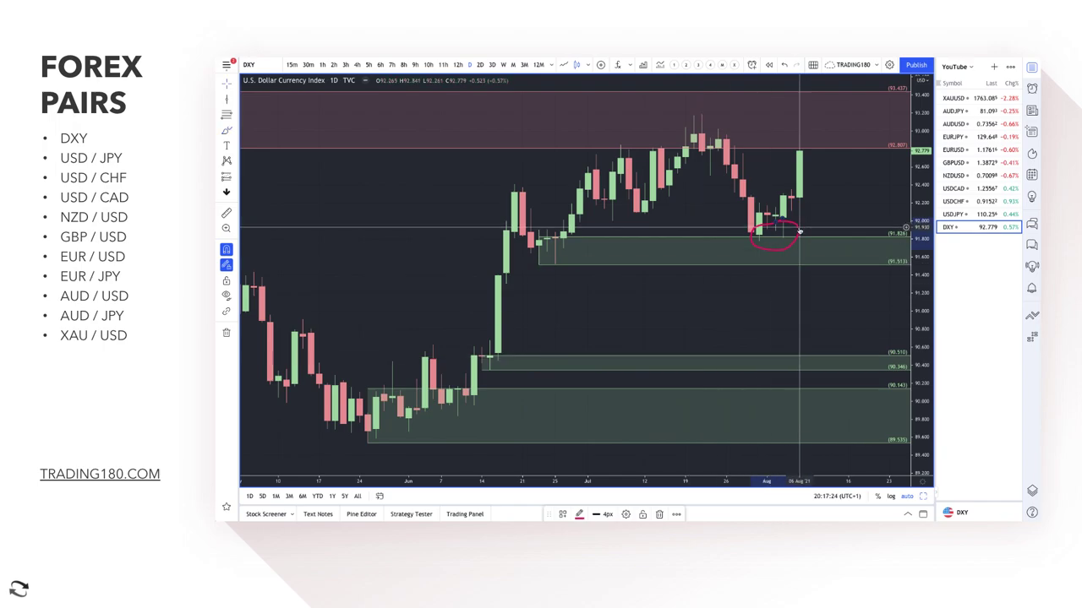
key(ctrl+z)
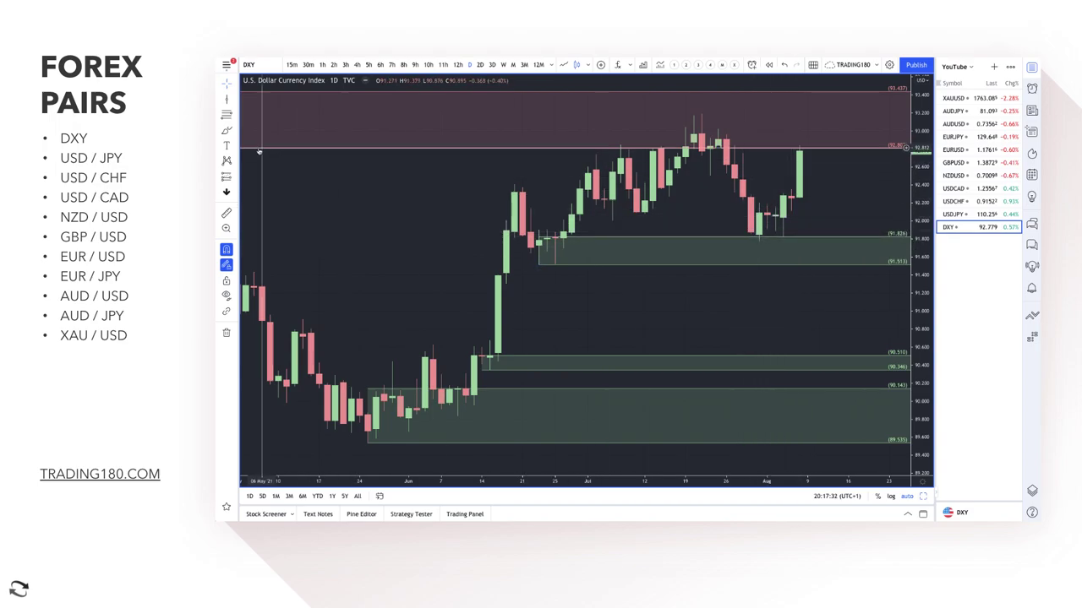
click(226, 132)
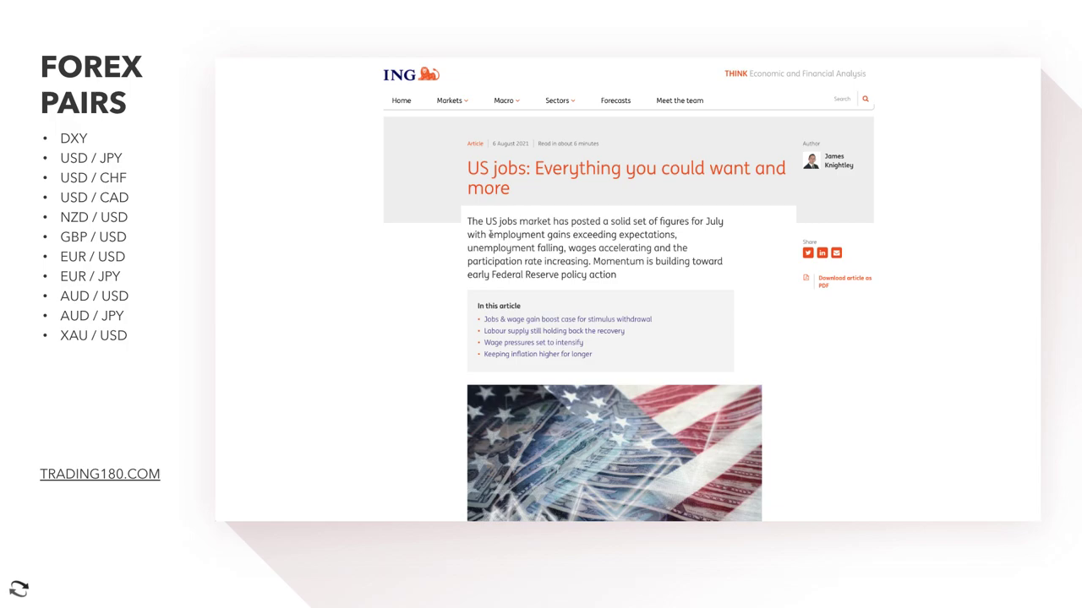
- Read the jobs article intro from employment gains to the Federal Reserve line, then return to the DXY chart
drag(488, 234, 597, 238)
drag(683, 240, 512, 248)
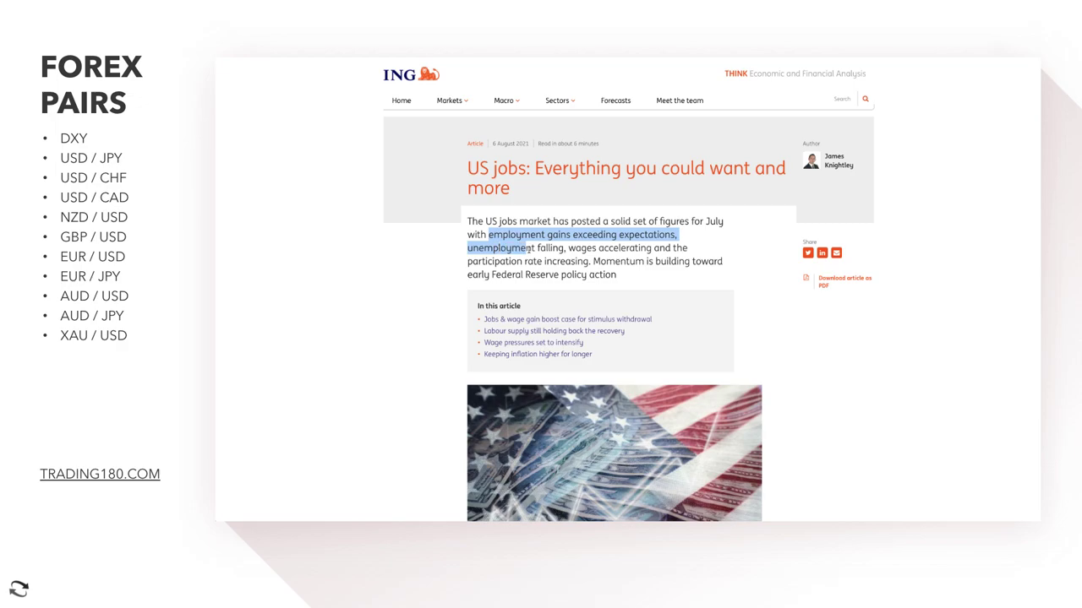
drag(685, 247, 590, 261)
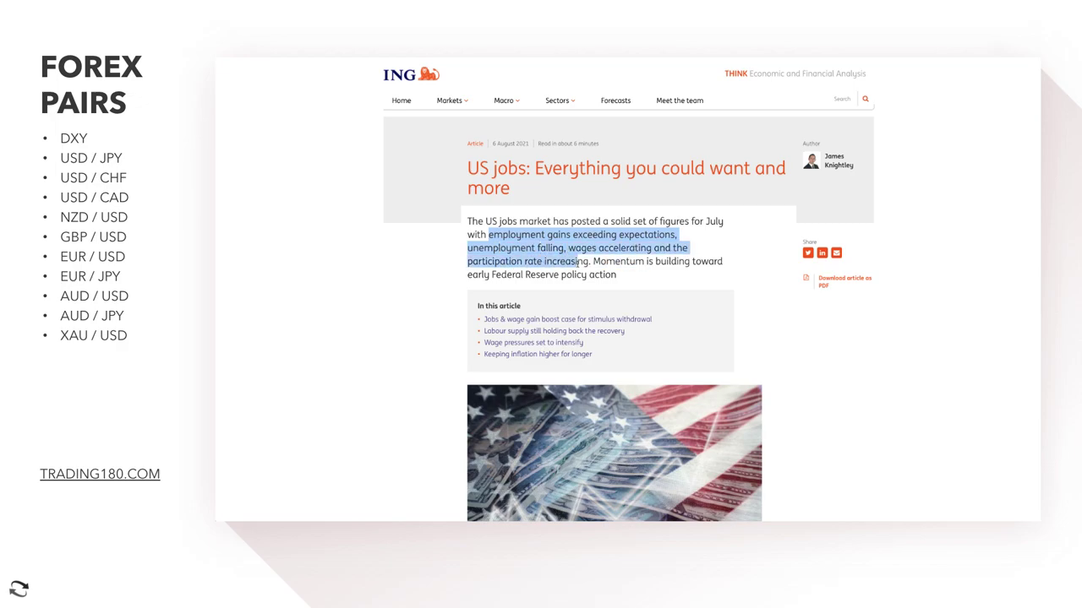
drag(637, 268, 591, 275)
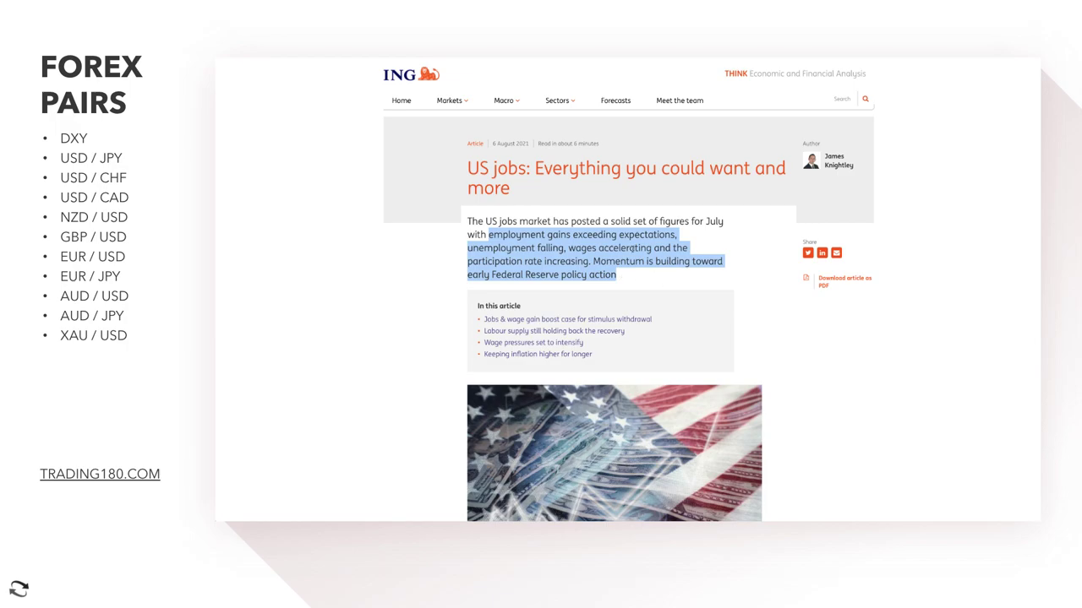
click(665, 275)
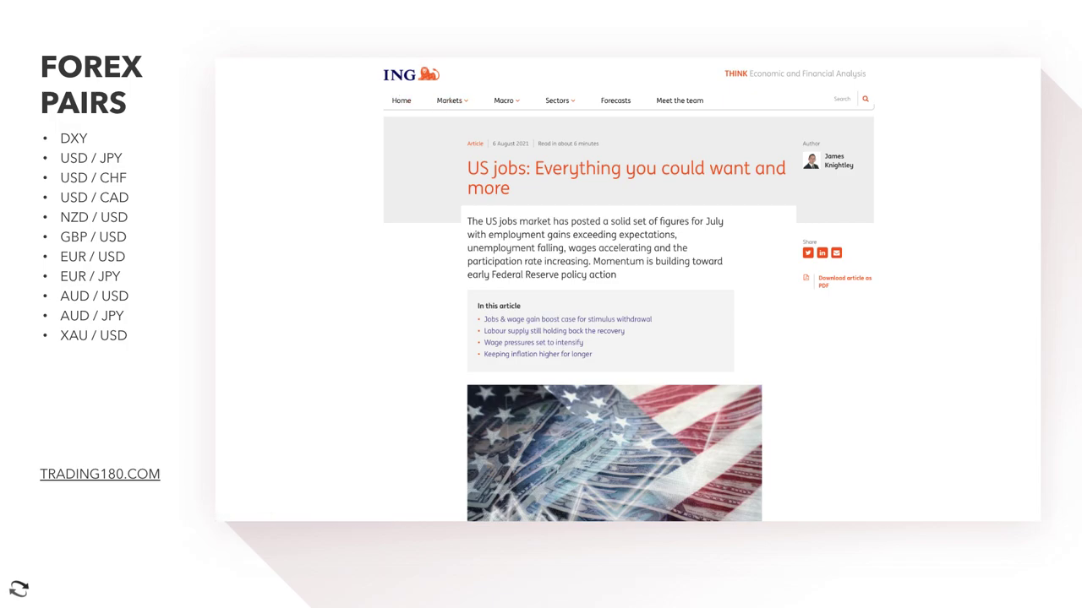
click(404, 52)
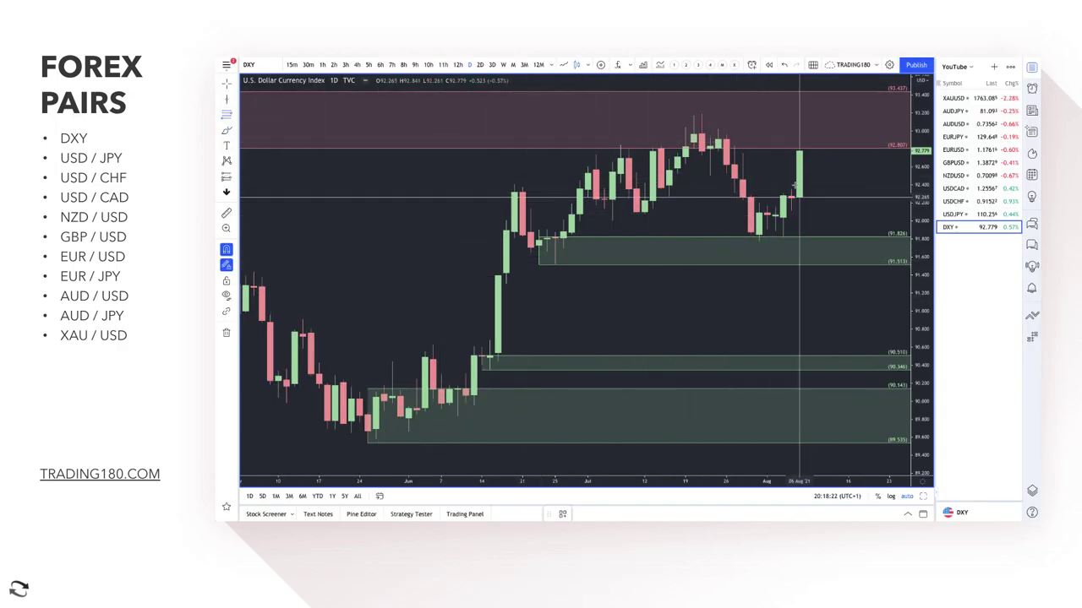
- Add a green demand zone at 92.115–92.277 and brush-circle the recent lows with an arrow
drag(792, 196, 784, 237)
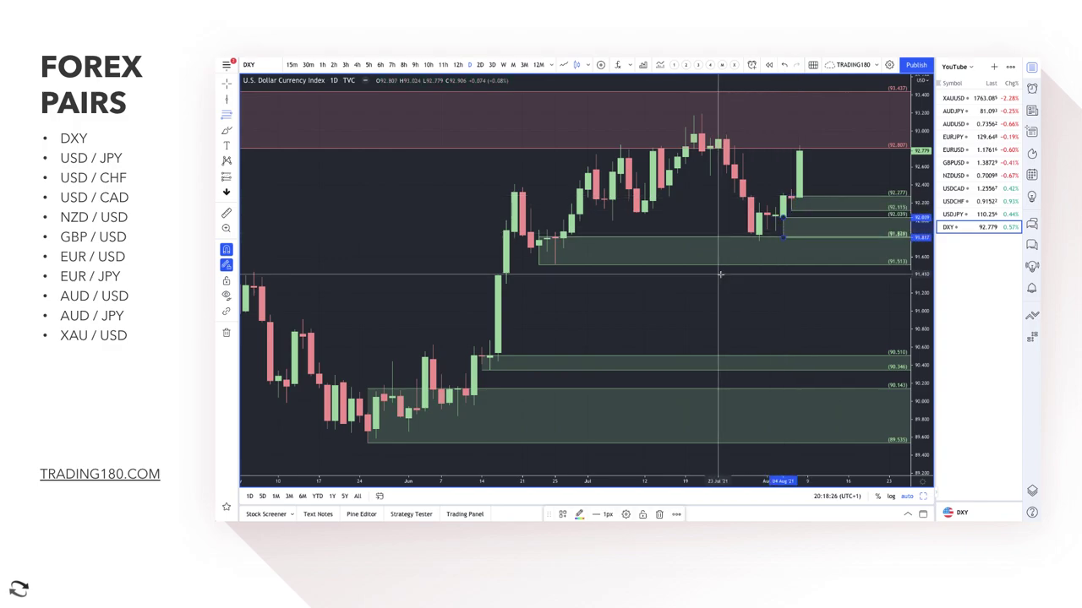
scroll(767, 280, right, 3)
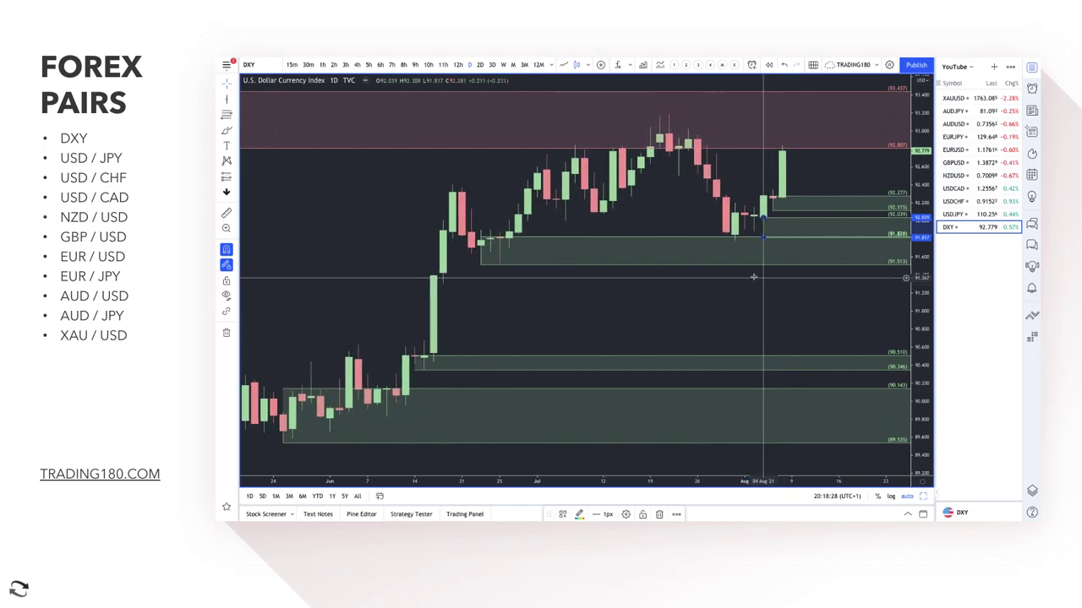
click(226, 129)
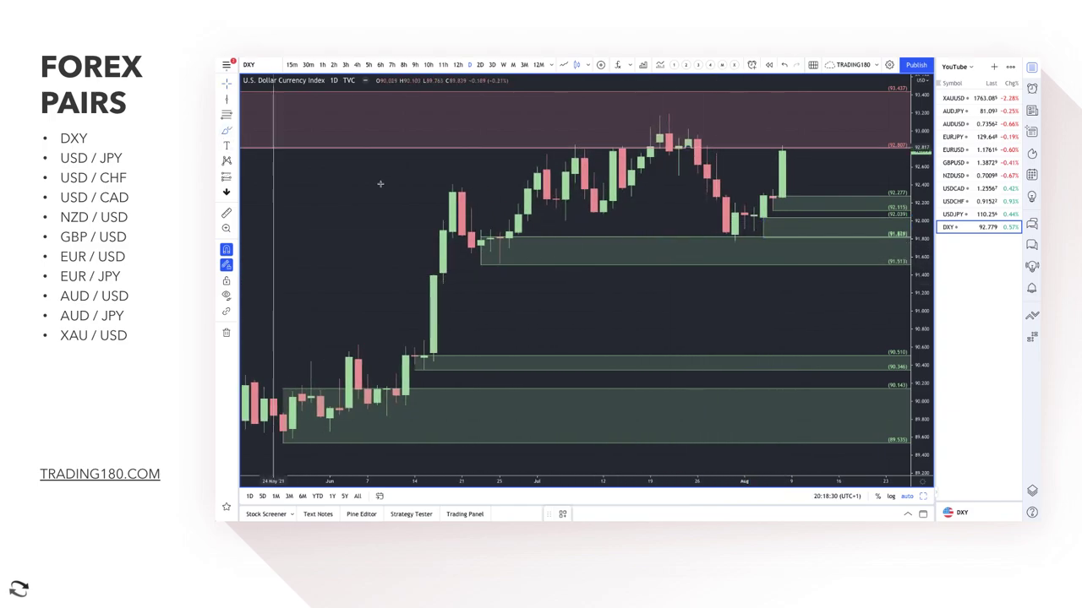
mouse_move(765, 218)
mouse_down()
mouse_move(734, 233)
mouse_move(759, 245)
mouse_move(768, 225)
mouse_move(839, 172)
mouse_up()
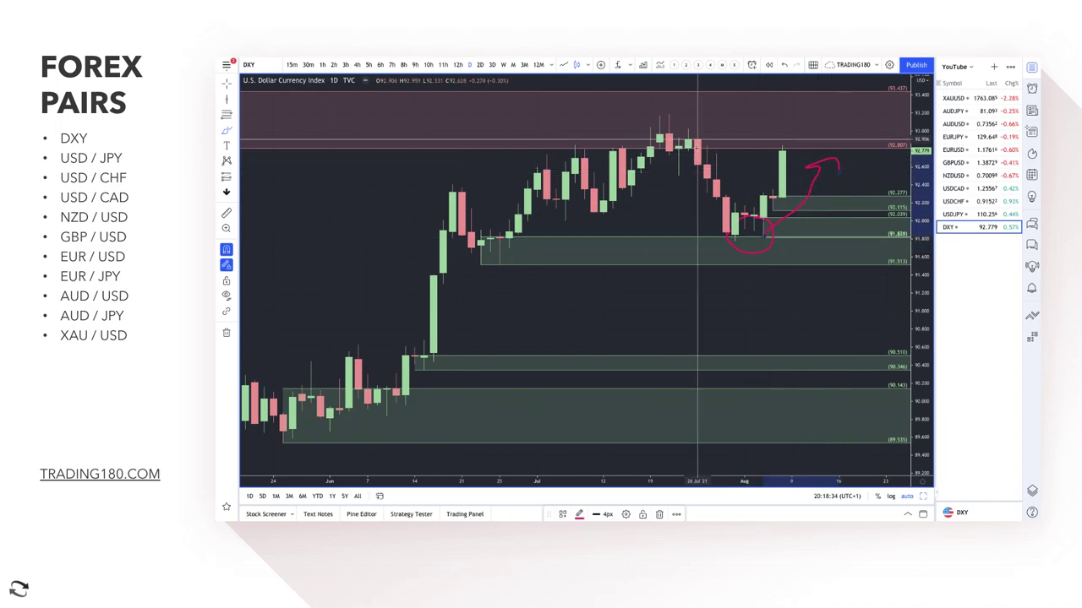
mouse_move(680, 138)
mouse_down()
mouse_move(727, 251)
mouse_move(741, 226)
mouse_up()
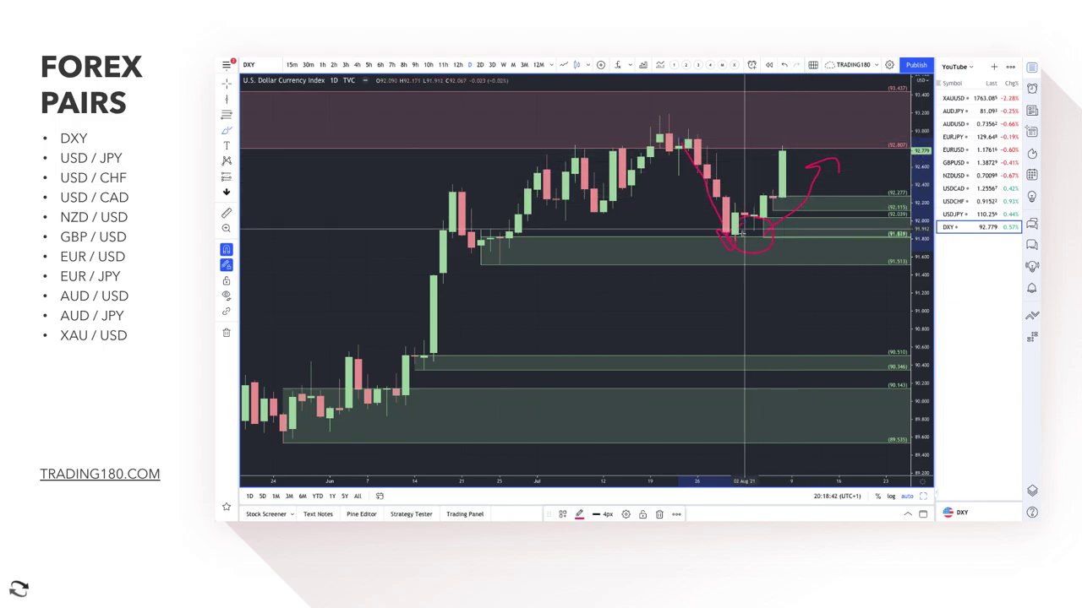
- Sketch a red looping projection rising from the last DXY bar
scroll(815, 163, down, 5)
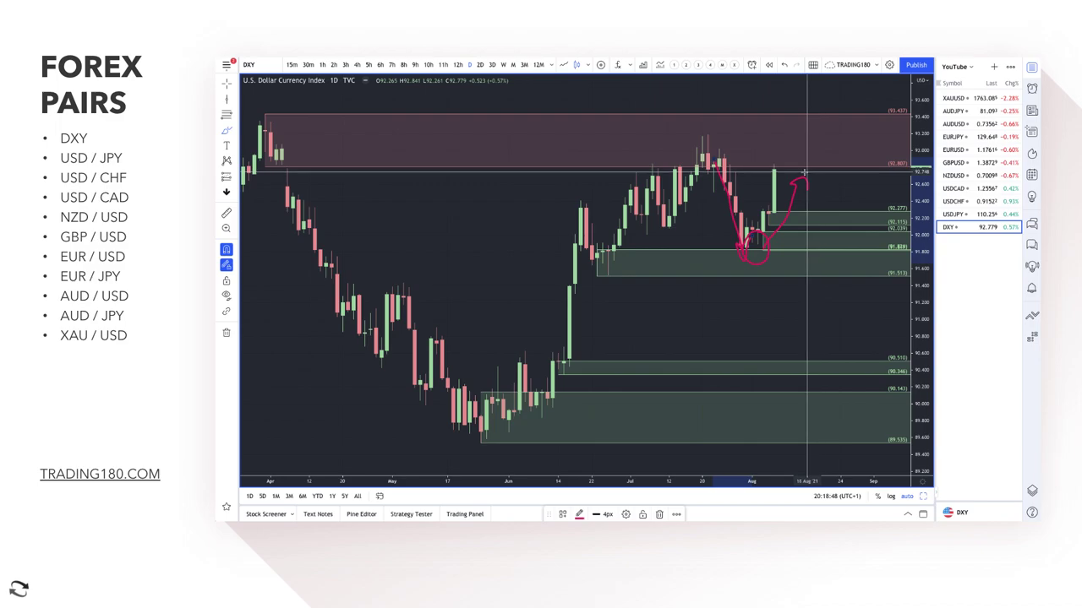
scroll(808, 173, up, 5)
mouse_move(759, 150)
mouse_down()
mouse_move(811, 199)
mouse_move(849, 147)
mouse_move(856, 167)
mouse_up()
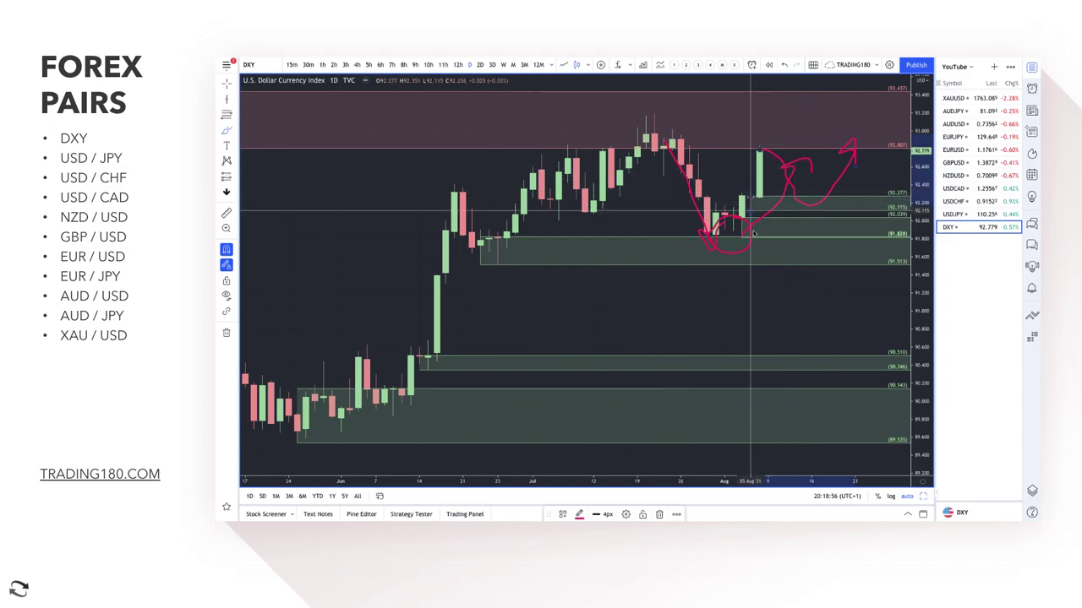
scroll(753, 232, down, 5)
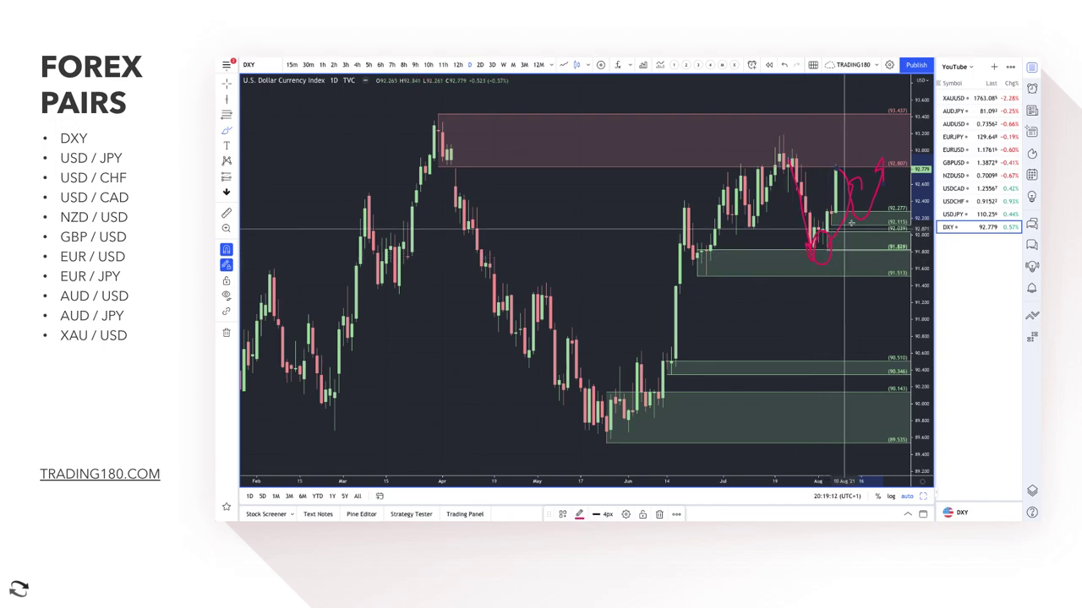
scroll(819, 264, up, 2)
scroll(820, 265, up, 1)
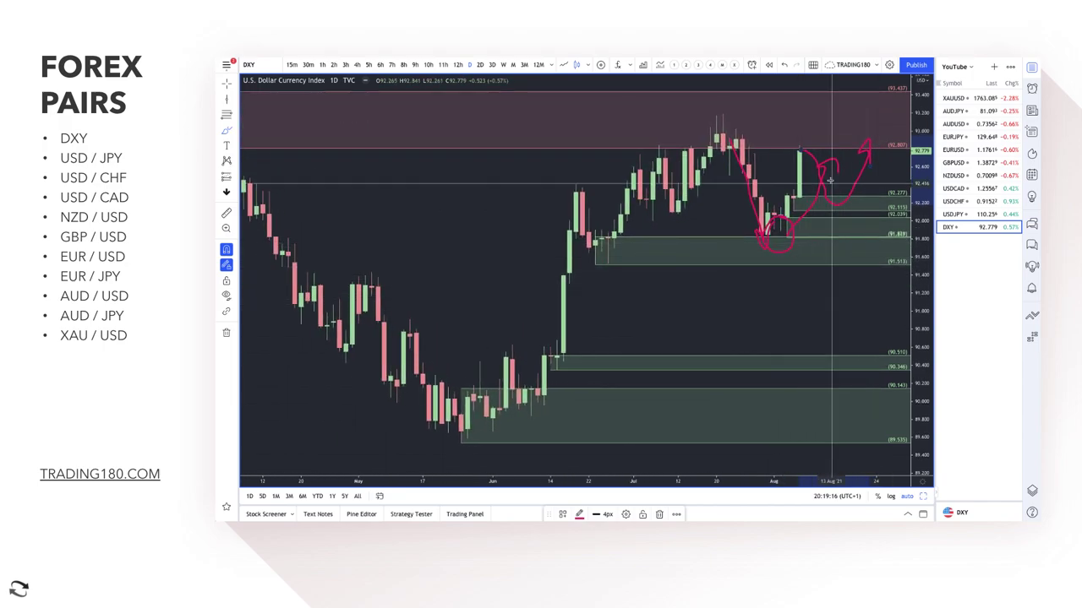
- Handwrite an underlined 'On' note and circle the upside target in the red supply zone
mouse_move(409, 190)
mouse_down()
mouse_move(391, 205)
mouse_move(409, 191)
mouse_move(497, 216)
mouse_move(499, 174)
mouse_up()
drag(401, 257, 511, 242)
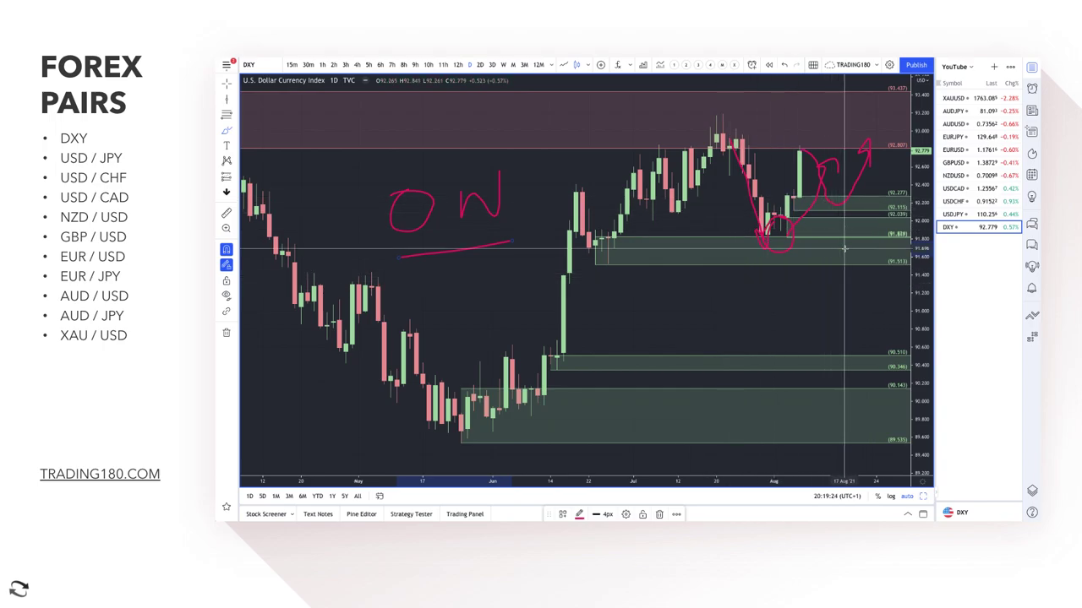
scroll(782, 182, down, 5)
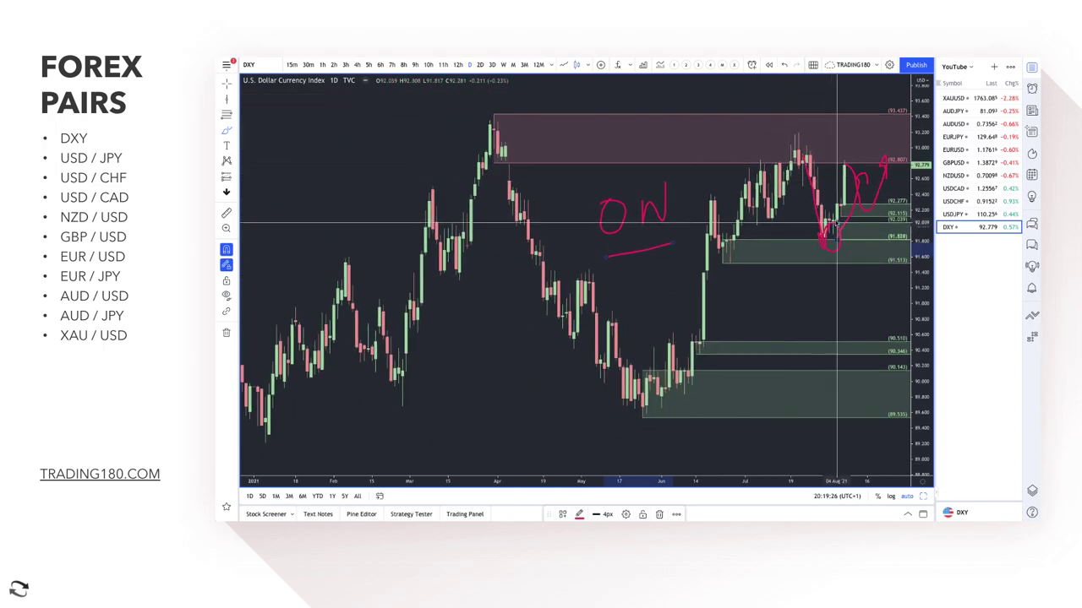
mouse_move(877, 123)
mouse_down()
mouse_move(835, 142)
mouse_move(855, 161)
mouse_move(879, 122)
mouse_move(896, 196)
mouse_move(879, 184)
mouse_up()
scroll(879, 184, up, 5)
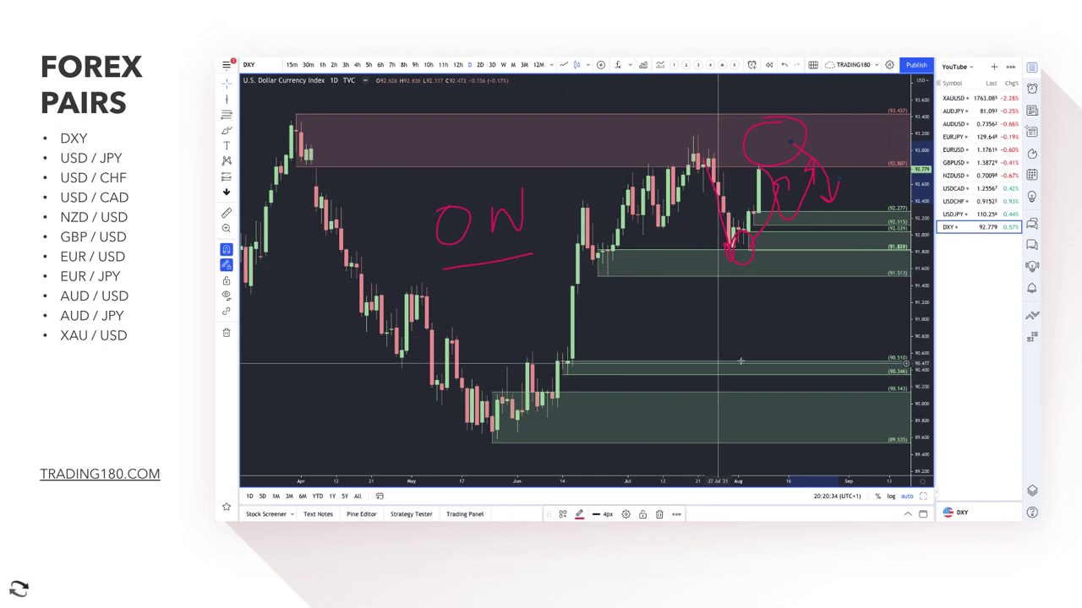
right_click(629, 316)
click(626, 316)
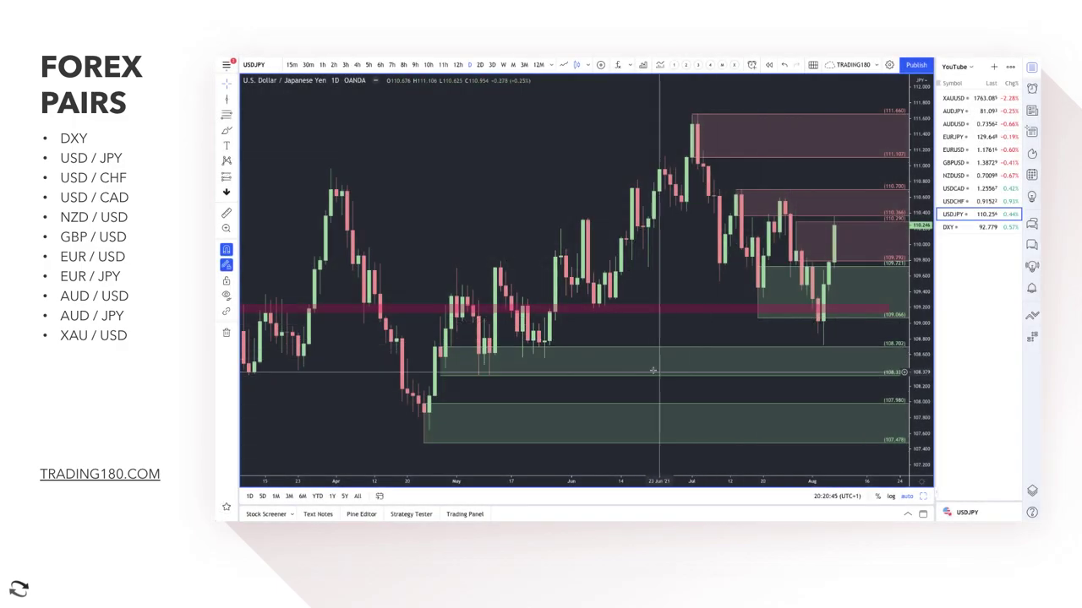
- Delete the extra green zone near the latest USD/JPY candles
right_click(454, 350)
click(454, 350)
drag(439, 348, 560, 342)
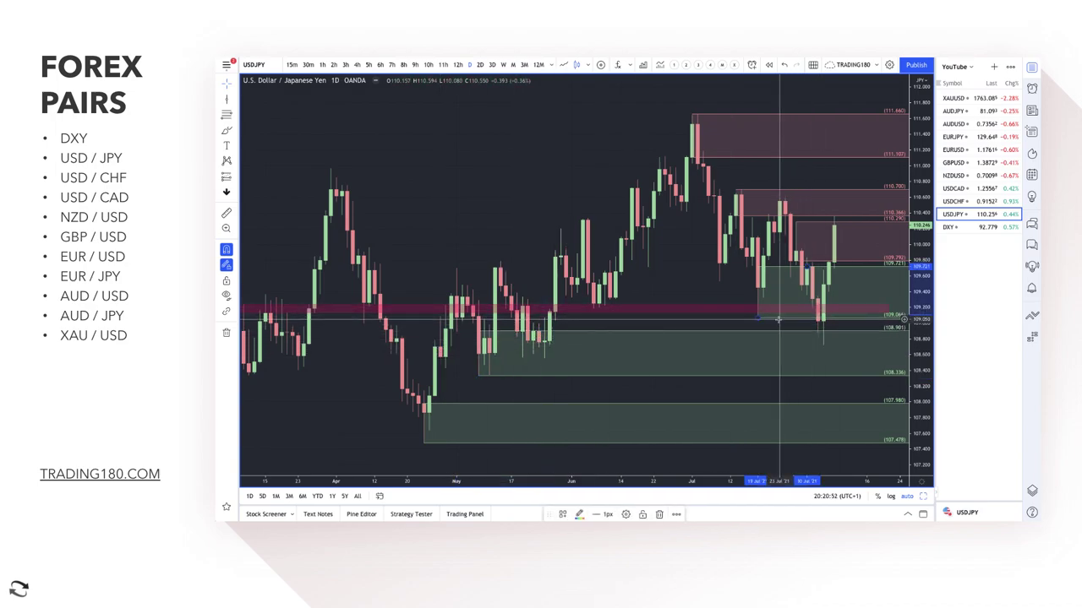
key(Delete)
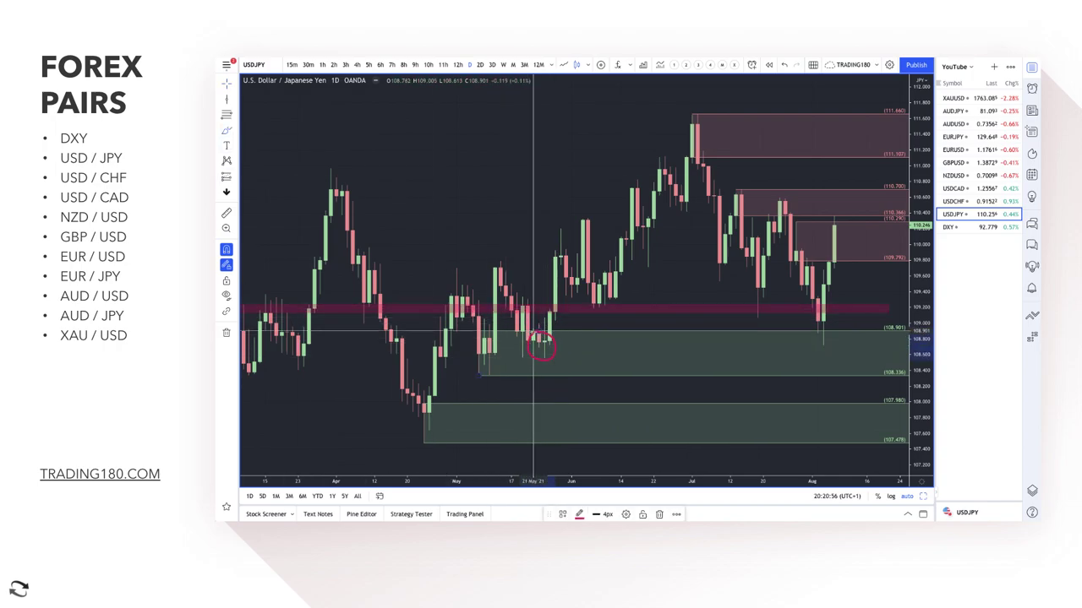
- Circle the May and August lows with red upward arrows, then delete the pink band and box
drag(544, 349, 560, 254)
drag(502, 269, 533, 341)
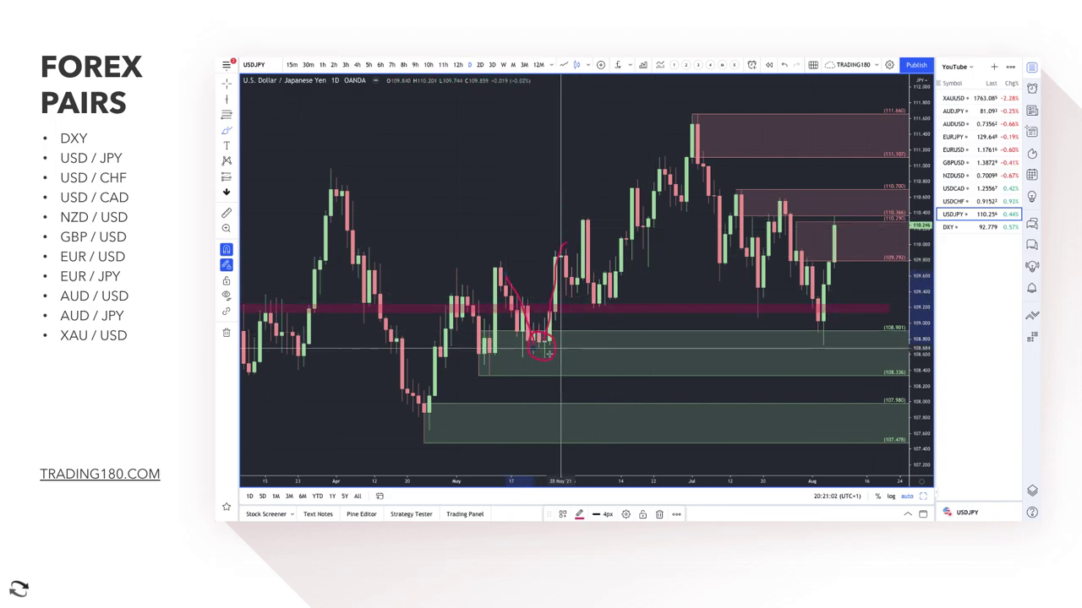
drag(824, 323, 804, 354)
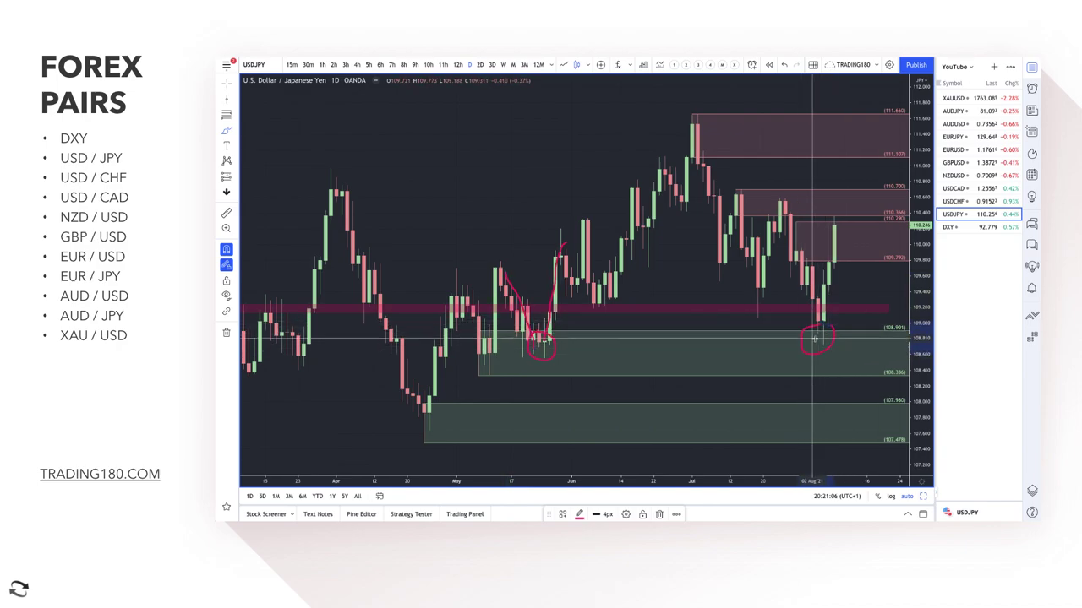
mouse_move(818, 331)
mouse_down()
mouse_move(848, 251)
mouse_move(858, 259)
mouse_up()
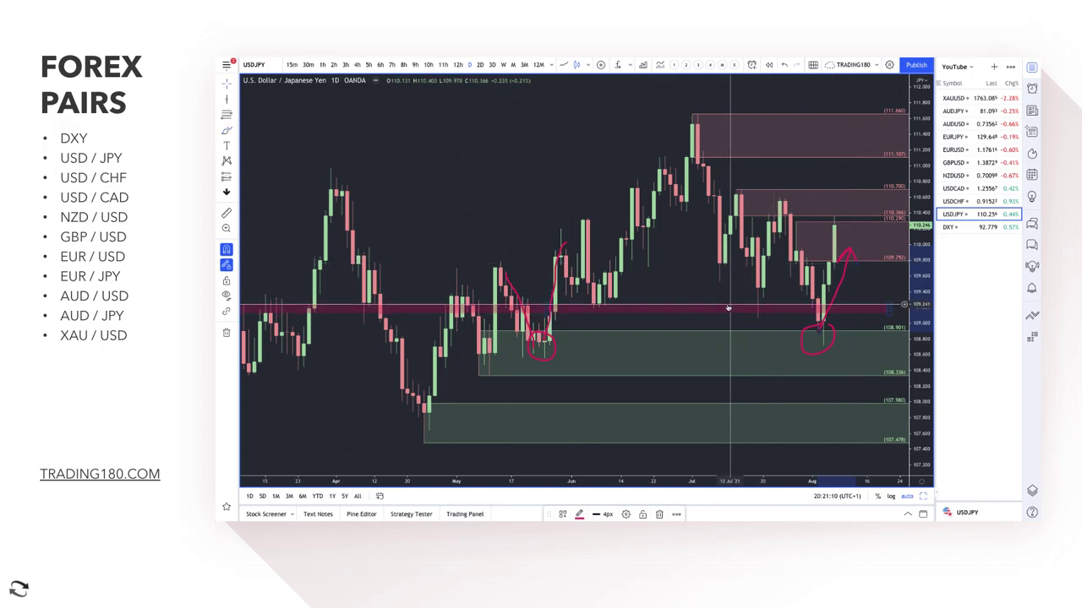
key(Delete)
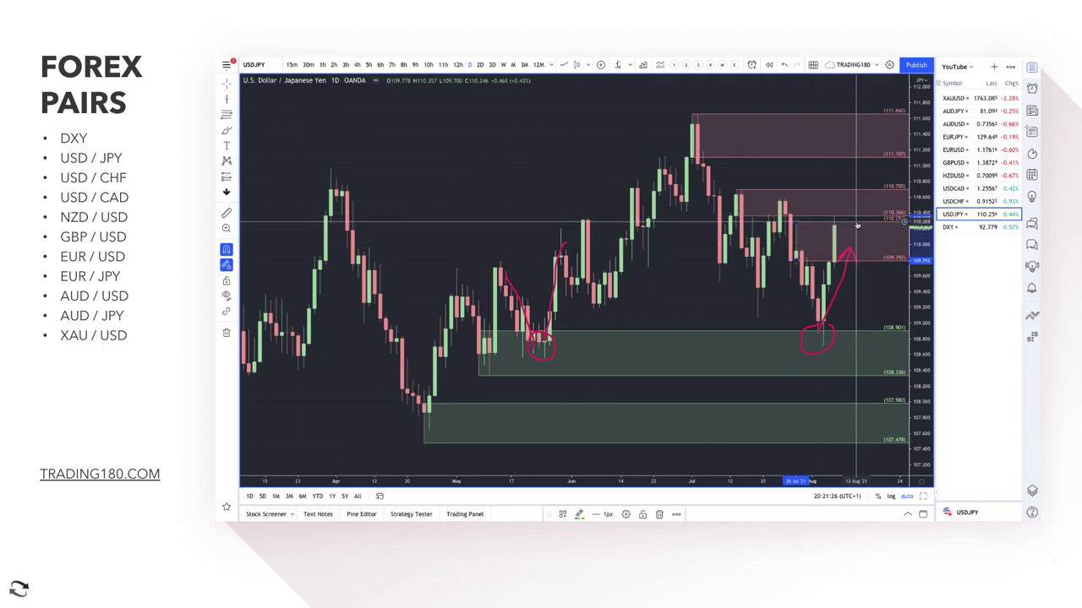
key(Delete)
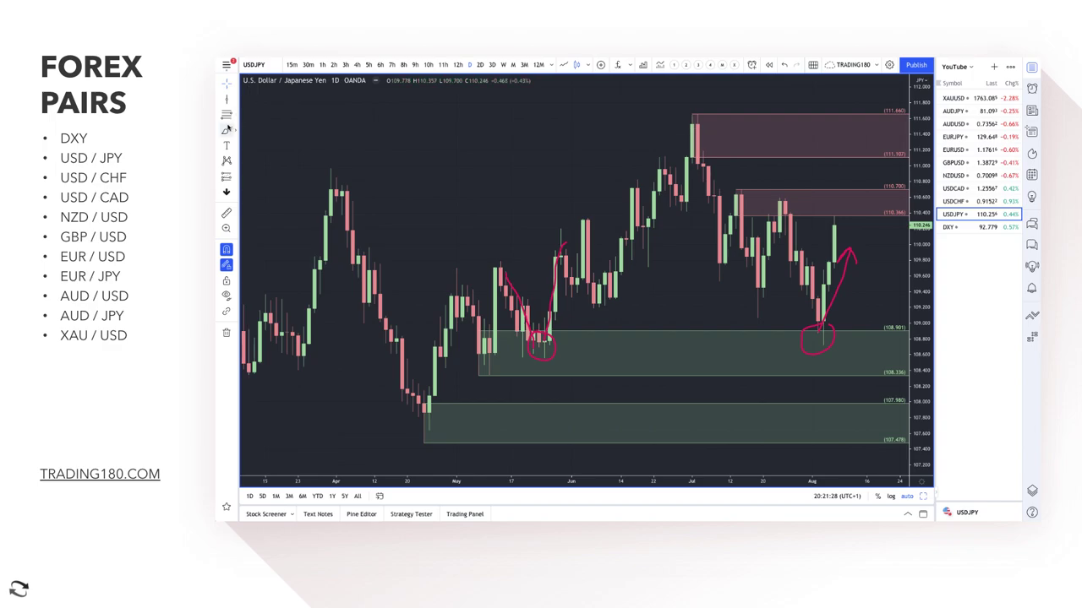
- Circle the top of the last green candle and add a green demand zone at the August low
scroll(807, 241, up, 5)
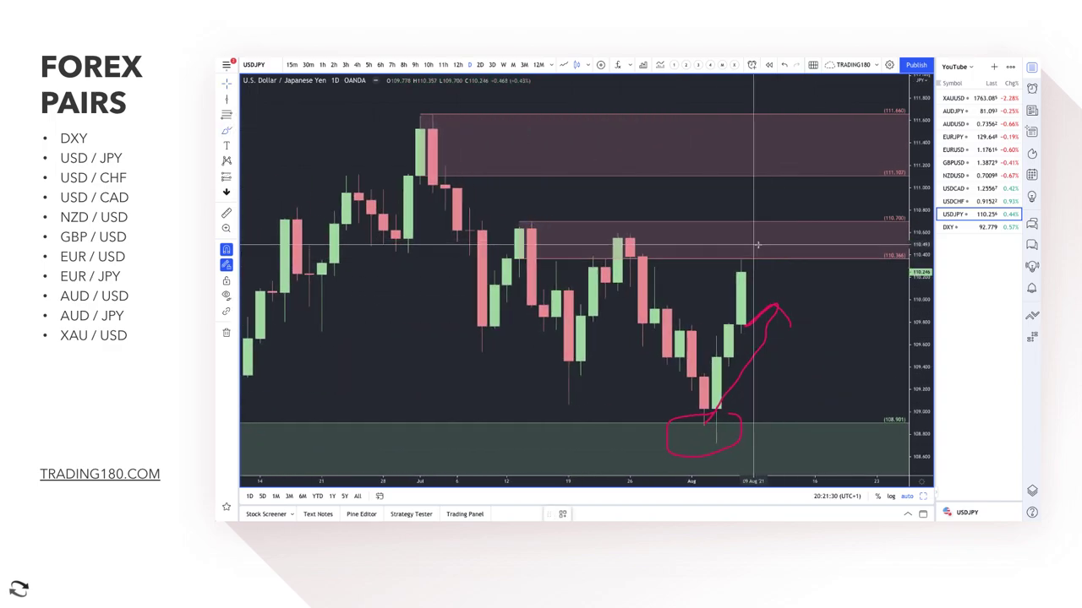
mouse_move(756, 261)
mouse_down()
mouse_move(742, 282)
mouse_move(756, 253)
mouse_move(793, 250)
mouse_move(811, 289)
mouse_up()
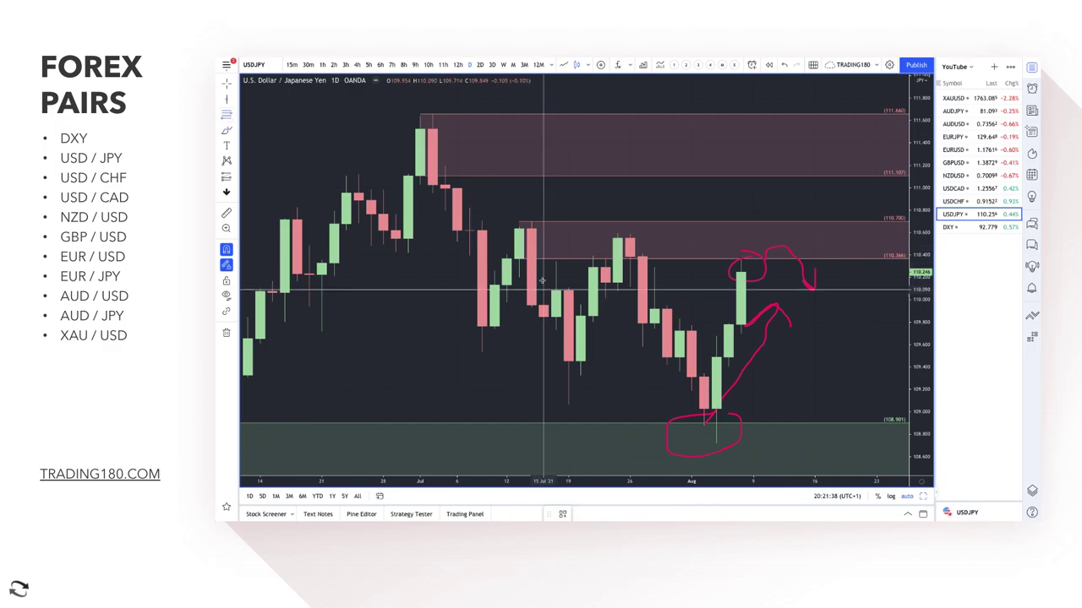
drag(717, 404, 717, 442)
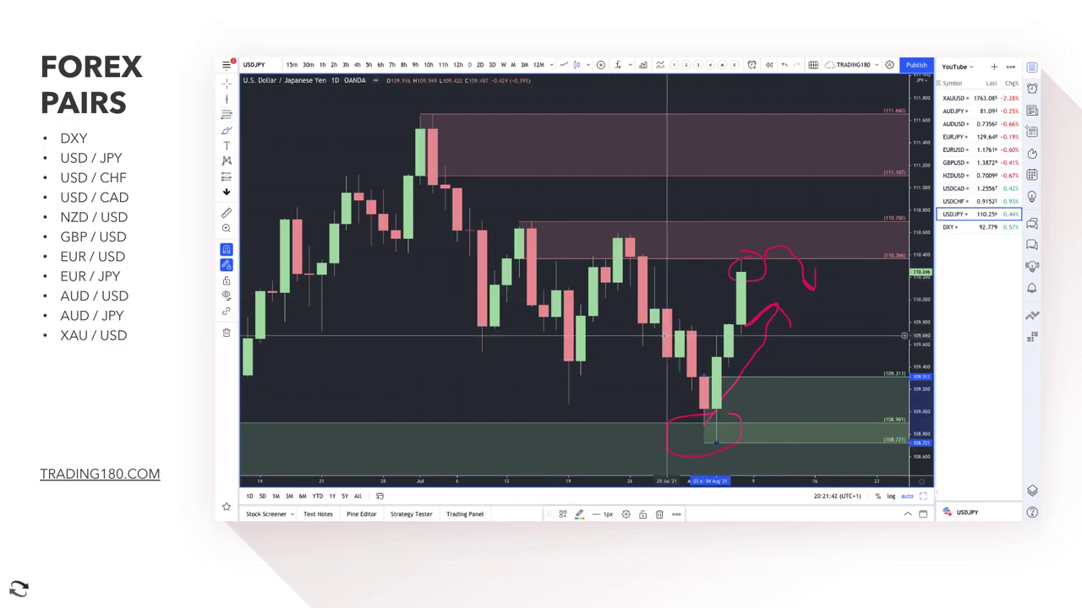
- Sketch red rise-and-pullback and dip-and-recovery paths plus two horizontal level lines
click(226, 131)
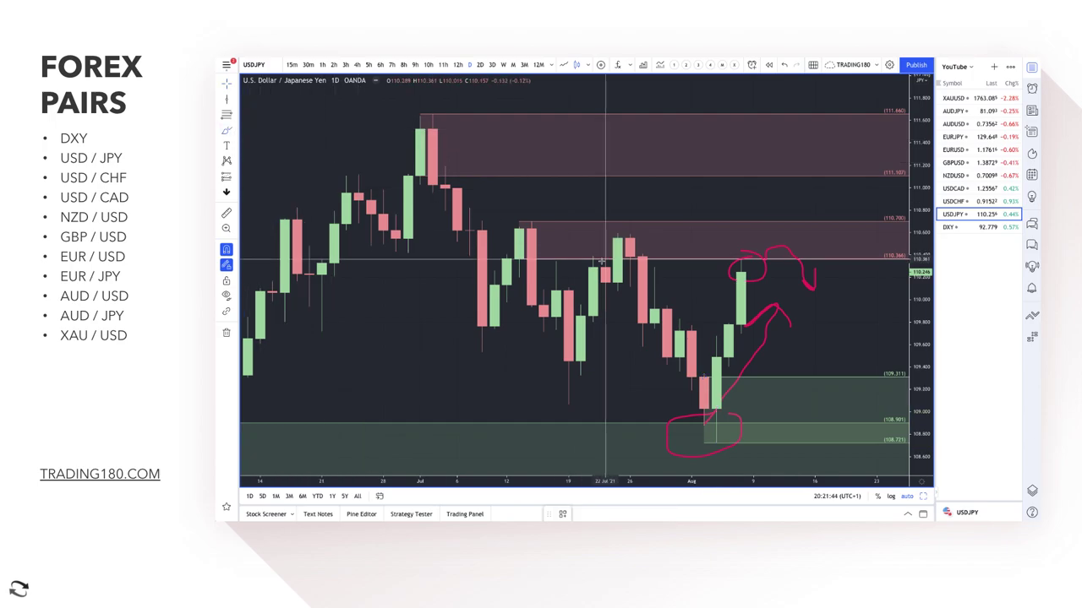
mouse_move(772, 309)
mouse_down()
mouse_move(825, 188)
mouse_move(850, 290)
mouse_move(877, 229)
mouse_up()
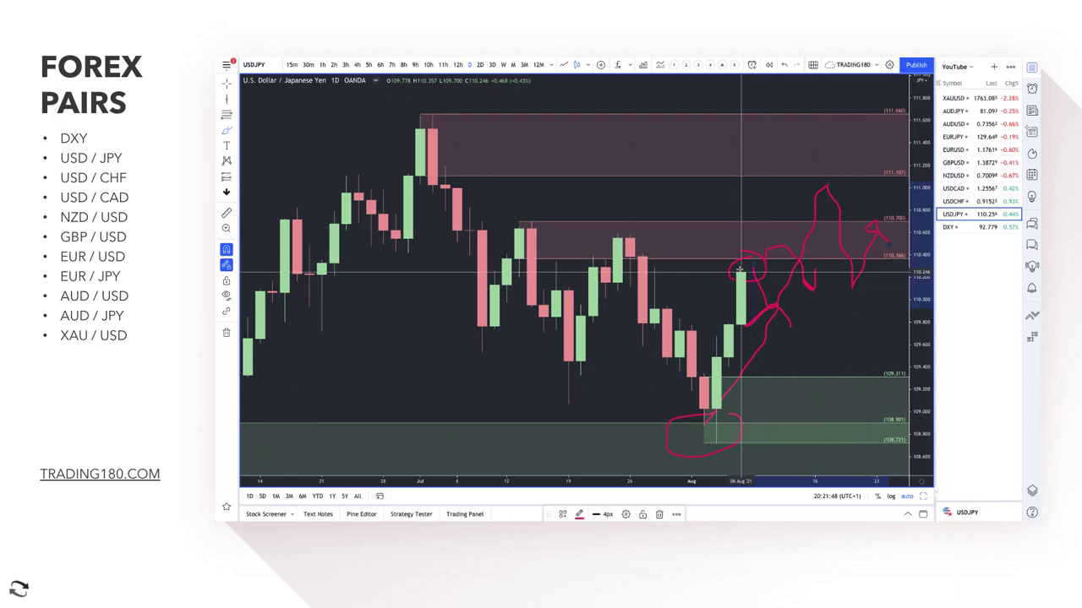
drag(728, 269, 930, 272)
drag(746, 314, 911, 313)
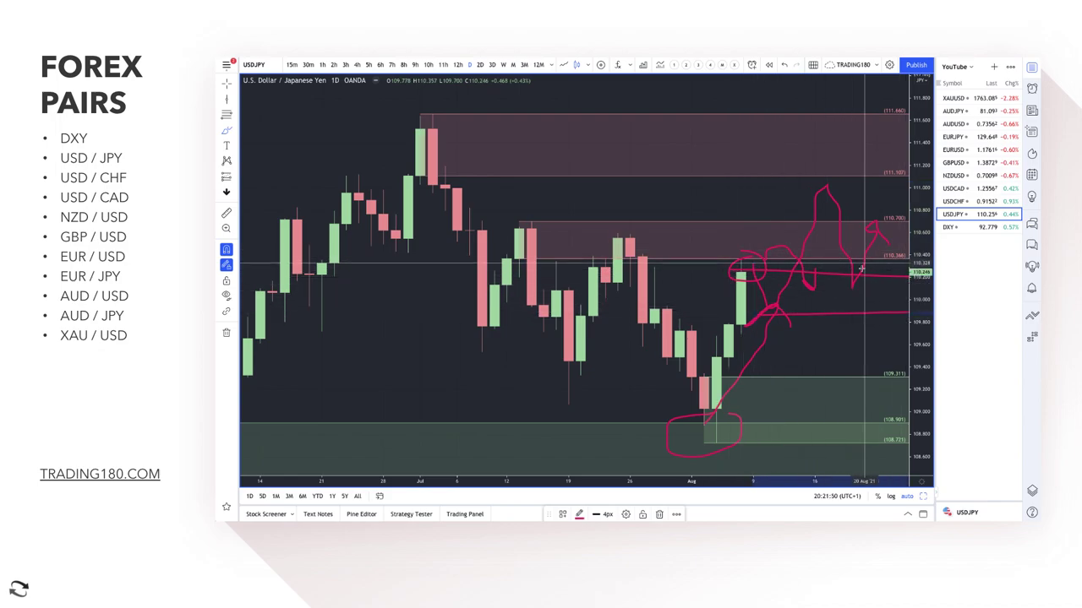
mouse_move(830, 311)
mouse_down()
mouse_move(864, 390)
mouse_move(895, 343)
mouse_up()
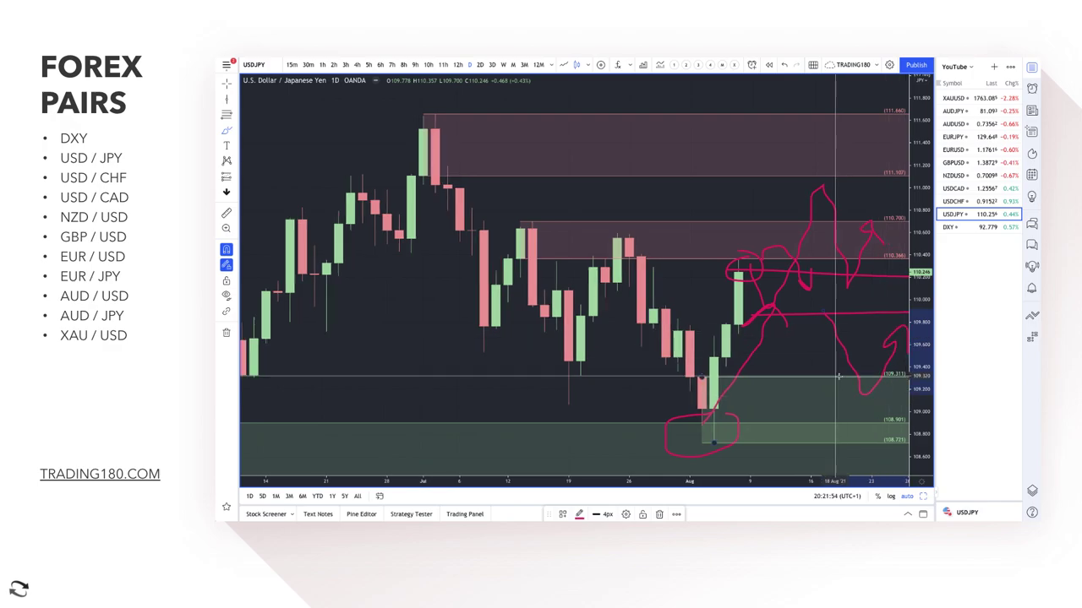
scroll(837, 254, down, 3)
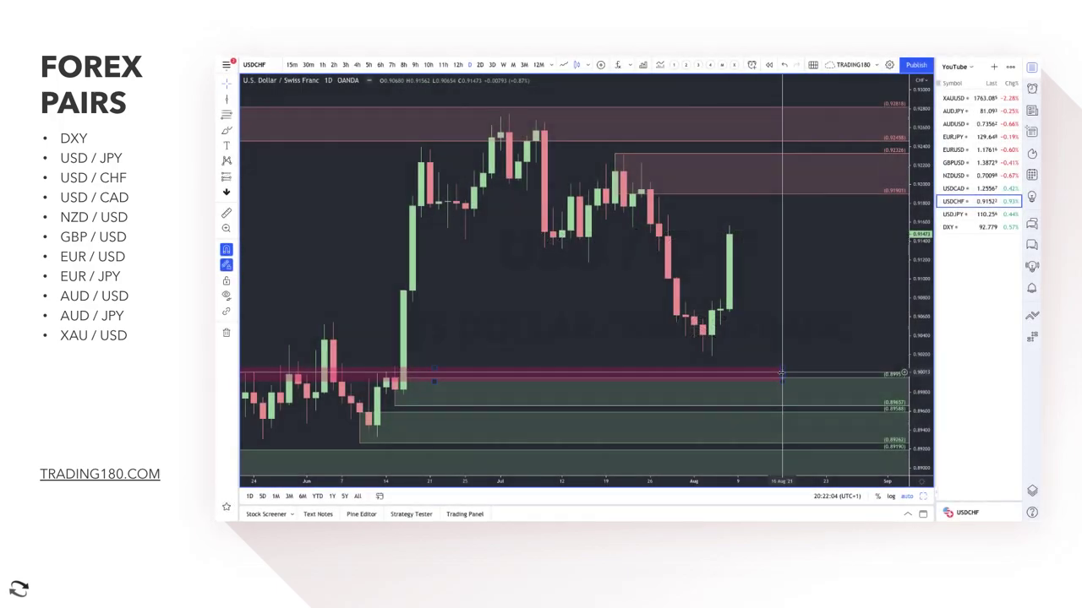
- Add a pink band near 0.9000 and a green zone at the USD/CHF August low
click(869, 381)
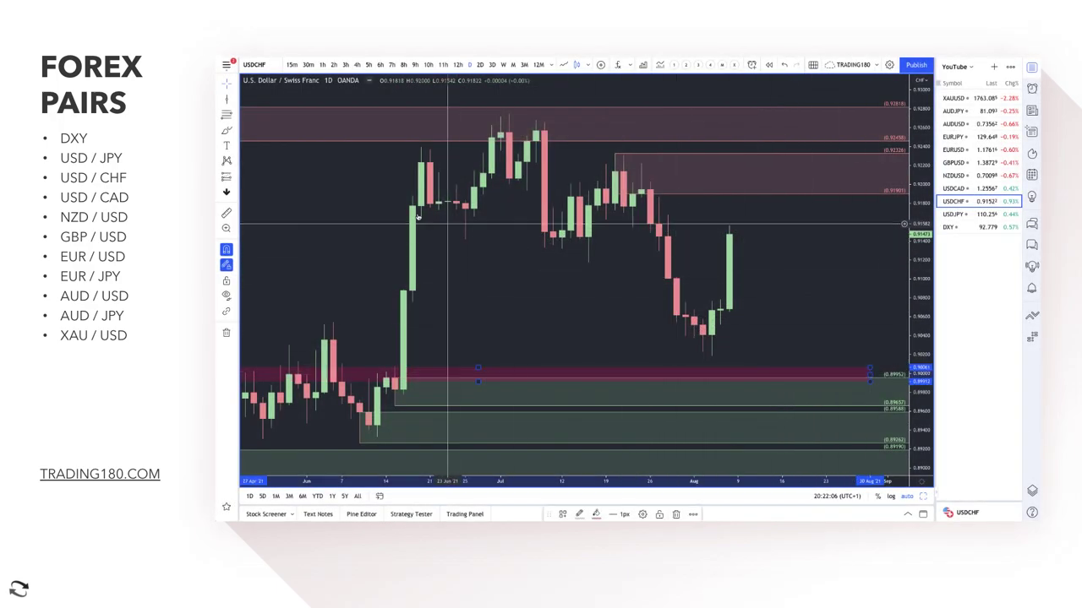
click(719, 329)
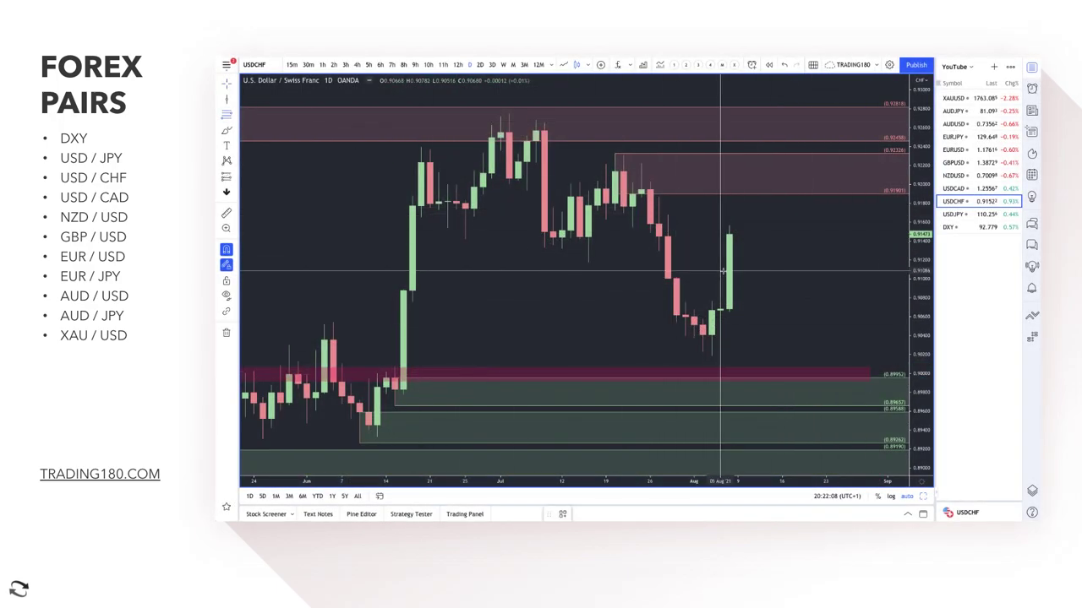
click(702, 329)
click(711, 360)
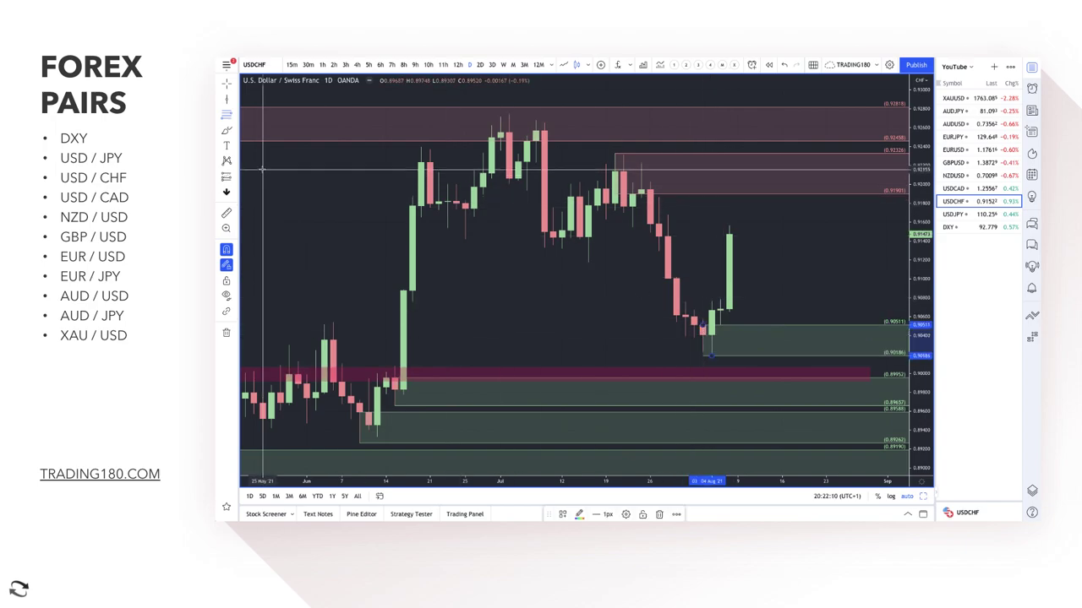
- Draw two red projection arrows: one dipping then rising, one arcing up then down
click(227, 133)
mouse_move(732, 228)
mouse_down()
mouse_move(777, 309)
mouse_move(862, 273)
mouse_move(878, 252)
mouse_move(871, 272)
mouse_up()
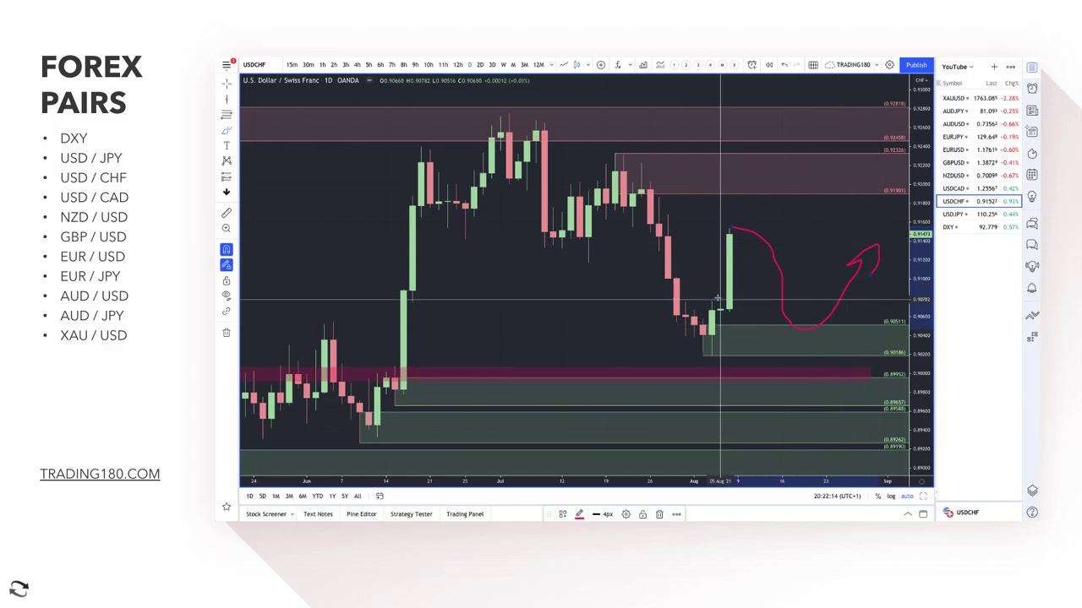
mouse_move(740, 229)
mouse_down()
mouse_move(753, 196)
mouse_move(825, 184)
mouse_move(843, 223)
mouse_move(851, 205)
mouse_up()
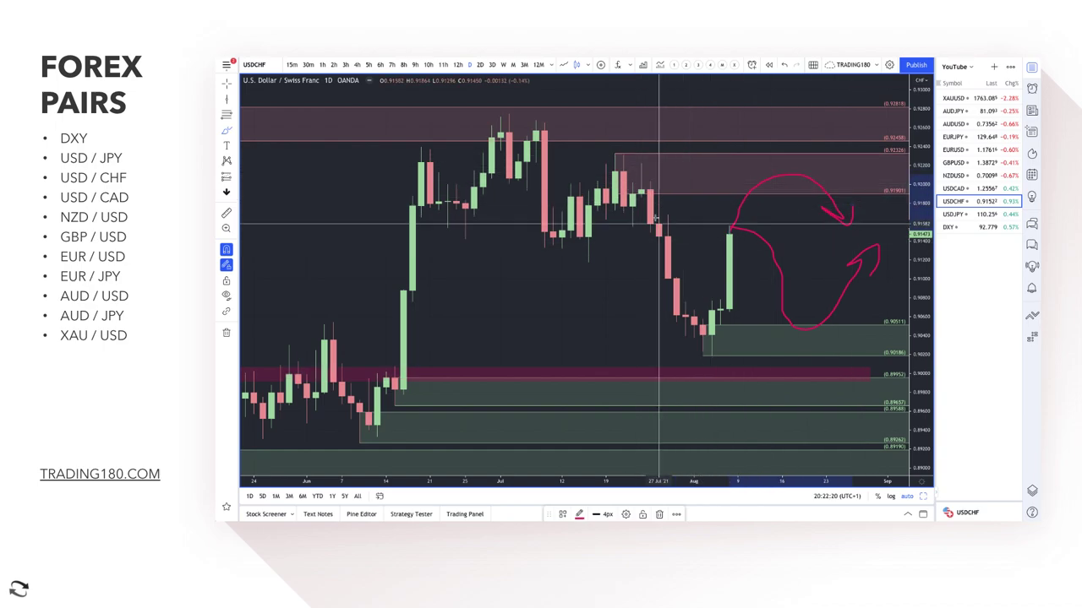
scroll(348, 228, down, 3)
scroll(348, 228, up, 2)
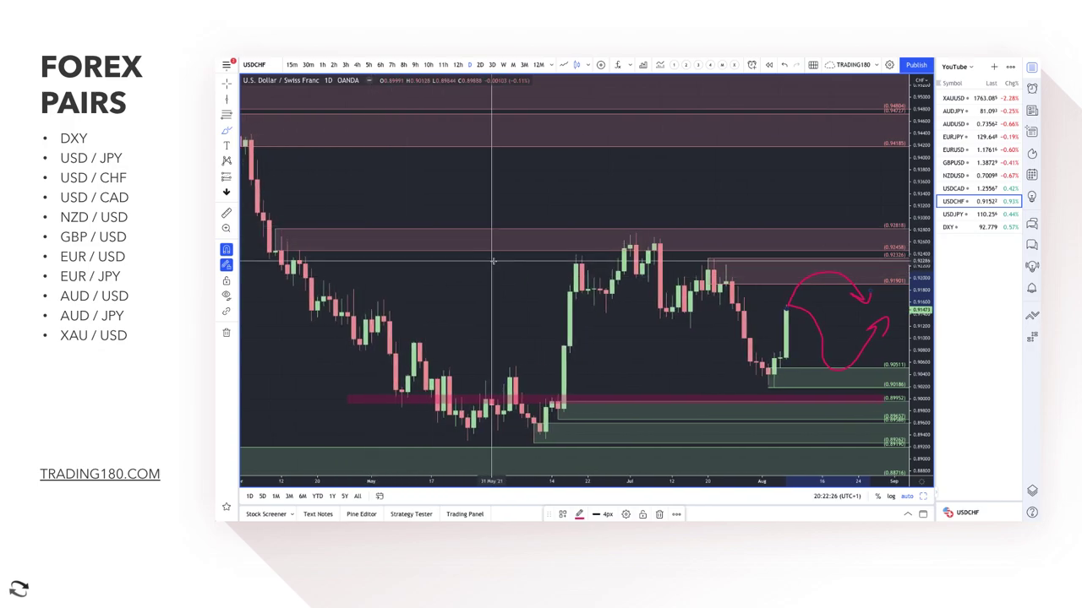
- Write 'Off' in red brush strokes above the USD/CHF price action, then deselect it
drag(502, 190, 489, 188)
mouse_move(550, 172)
mouse_down()
mouse_move(536, 216)
mouse_move(527, 198)
mouse_up()
mouse_move(581, 165)
mouse_down()
mouse_move(571, 211)
mouse_move(585, 187)
mouse_up()
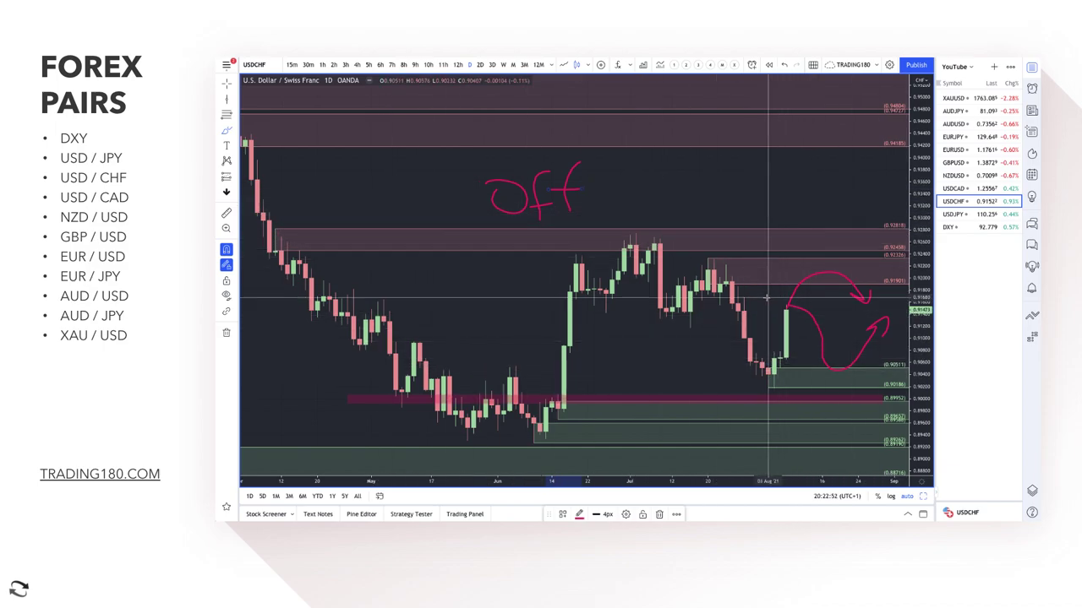
click(806, 201)
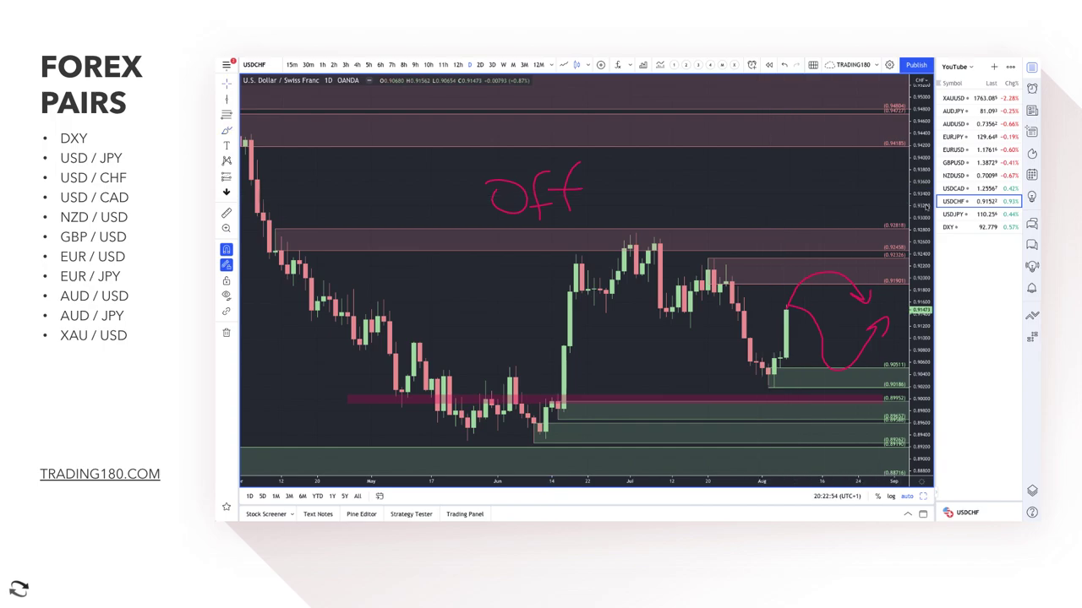